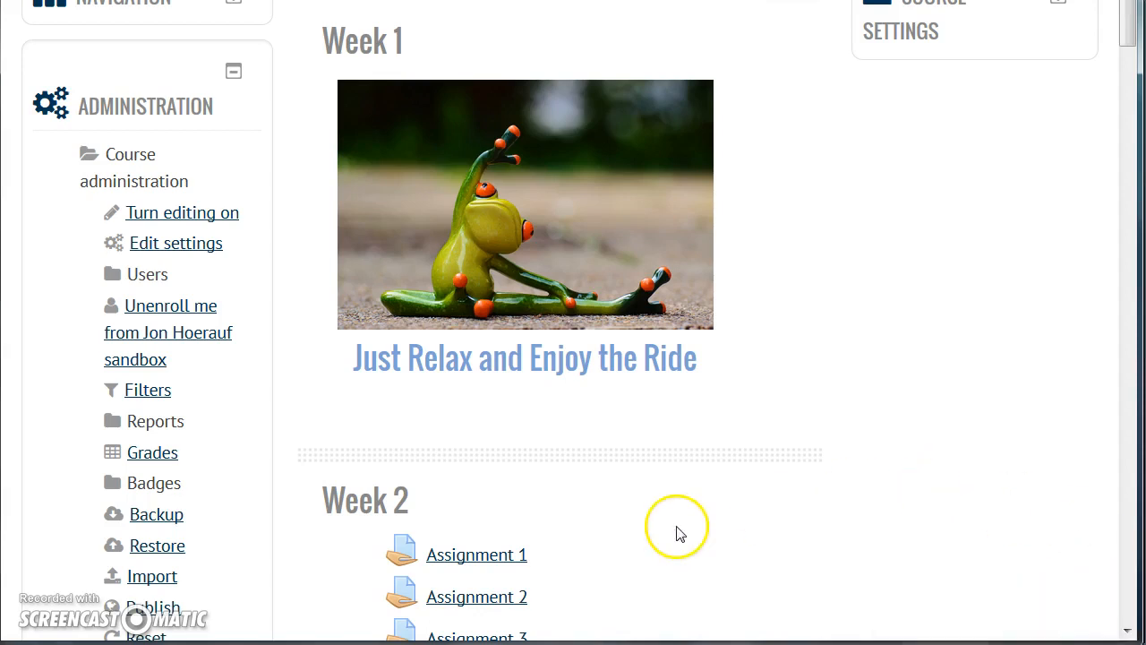
- Review the weekly sections of the course page and their Assignments 1 to 14
scroll(678, 527, down, 3)
scroll(678, 528, down, 2)
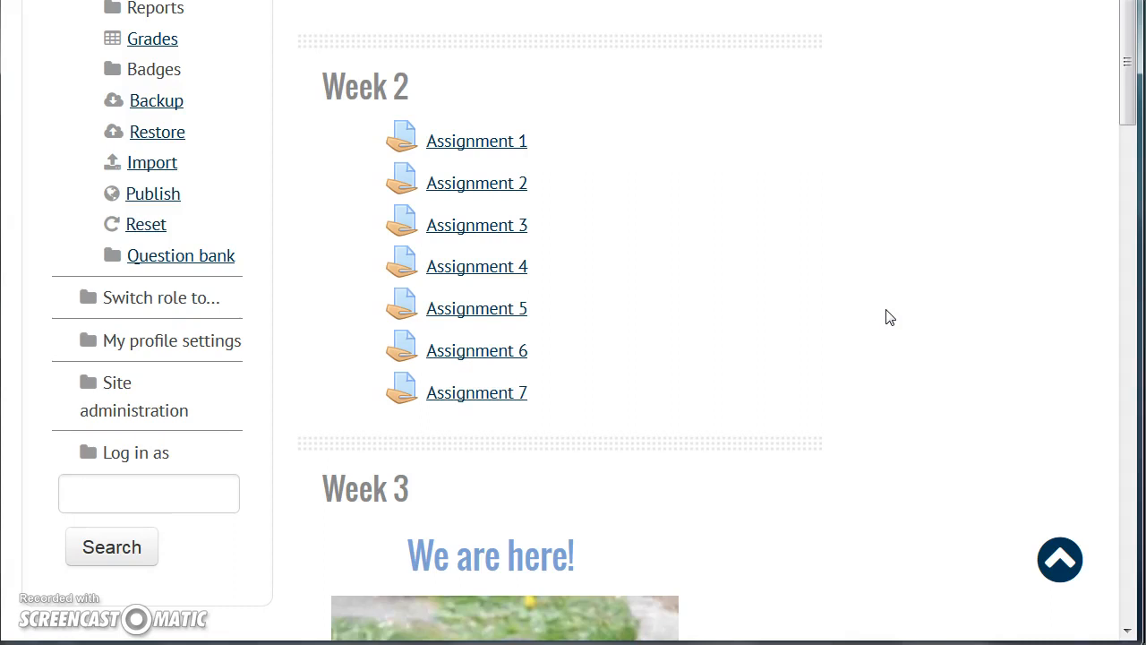
scroll(890, 317, down, 6)
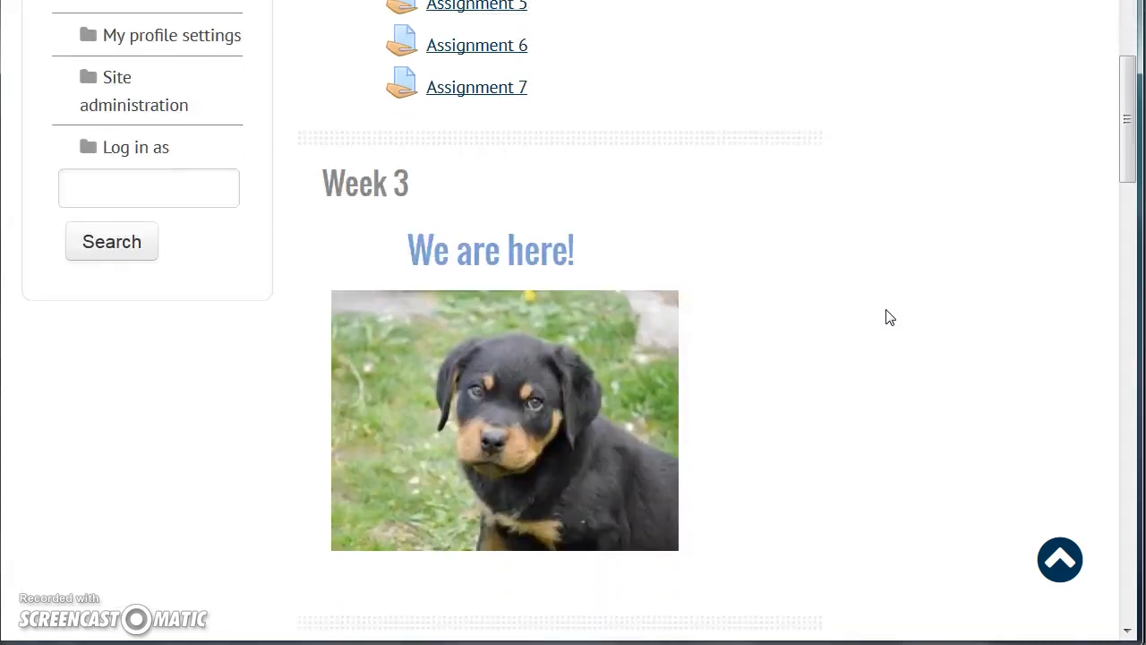
scroll(604, 253, up, 2)
scroll(605, 253, down, 5)
click(639, 254)
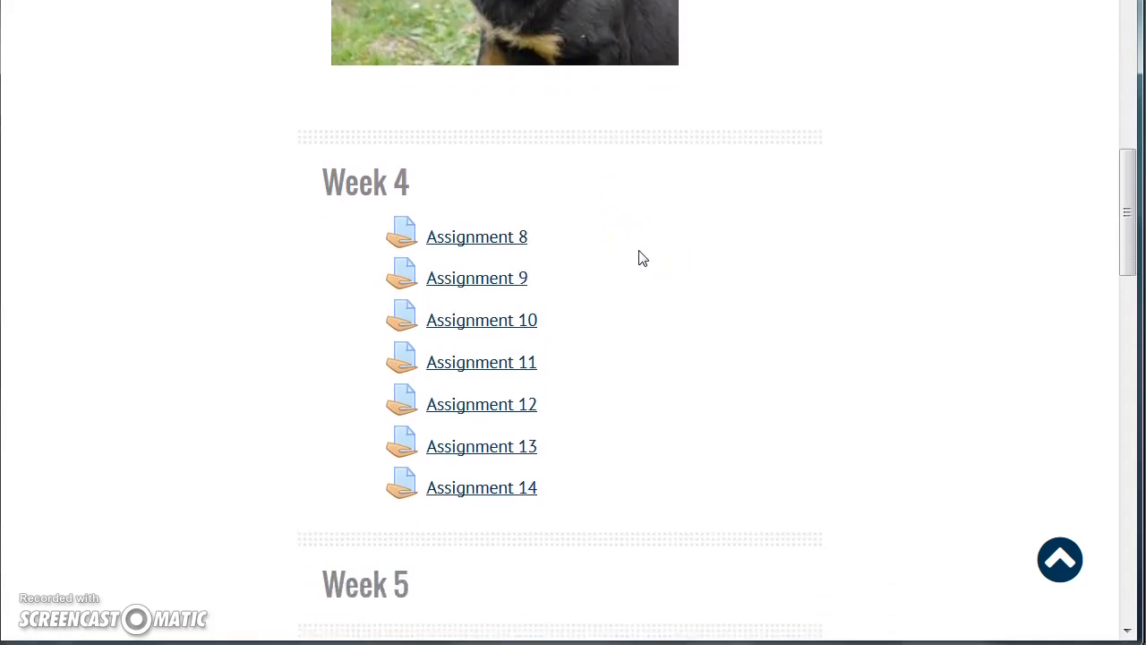
scroll(734, 275, up, 10)
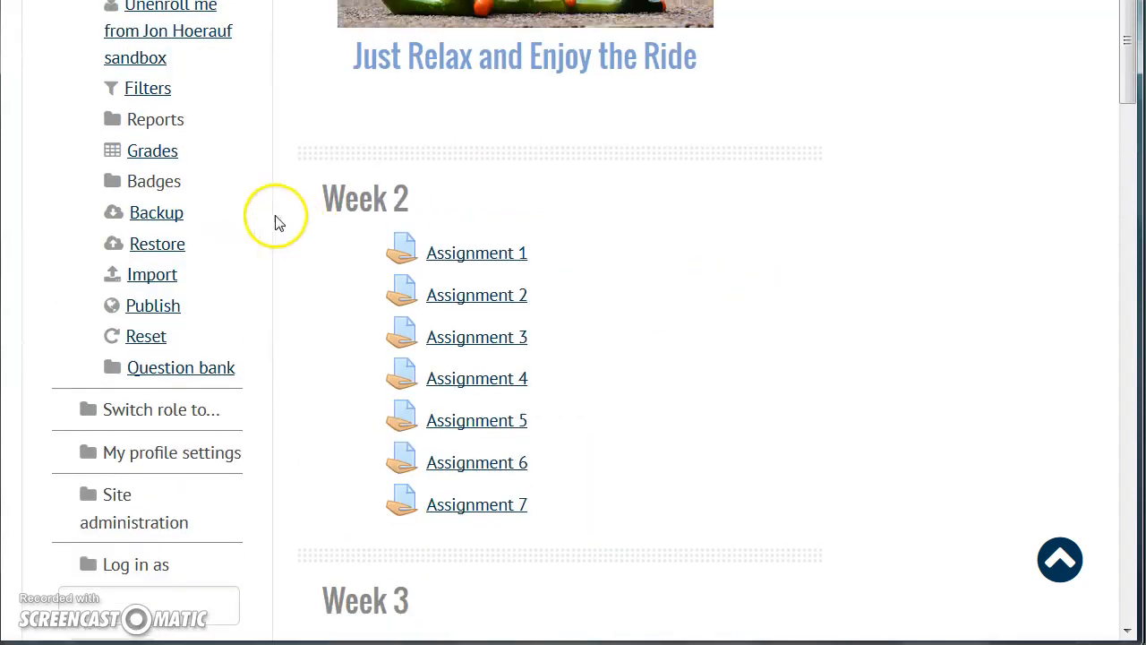
- Open the course grades and examine the course totals and the Assignment 5 to 7 grades in the grader report
click(149, 157)
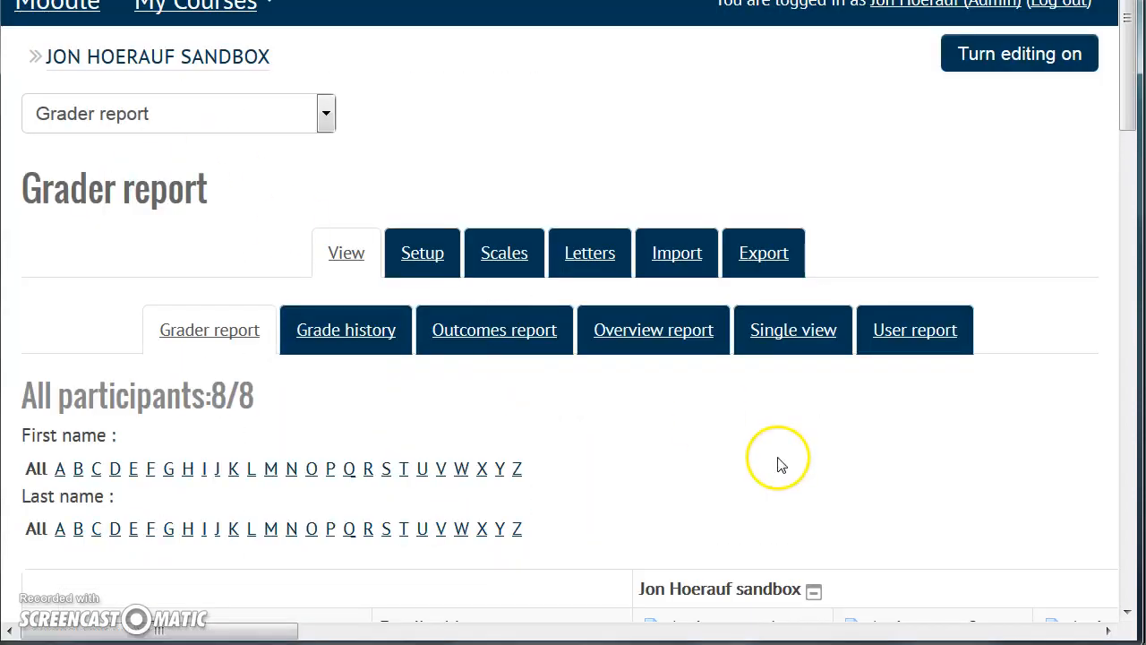
scroll(779, 460, down, 6)
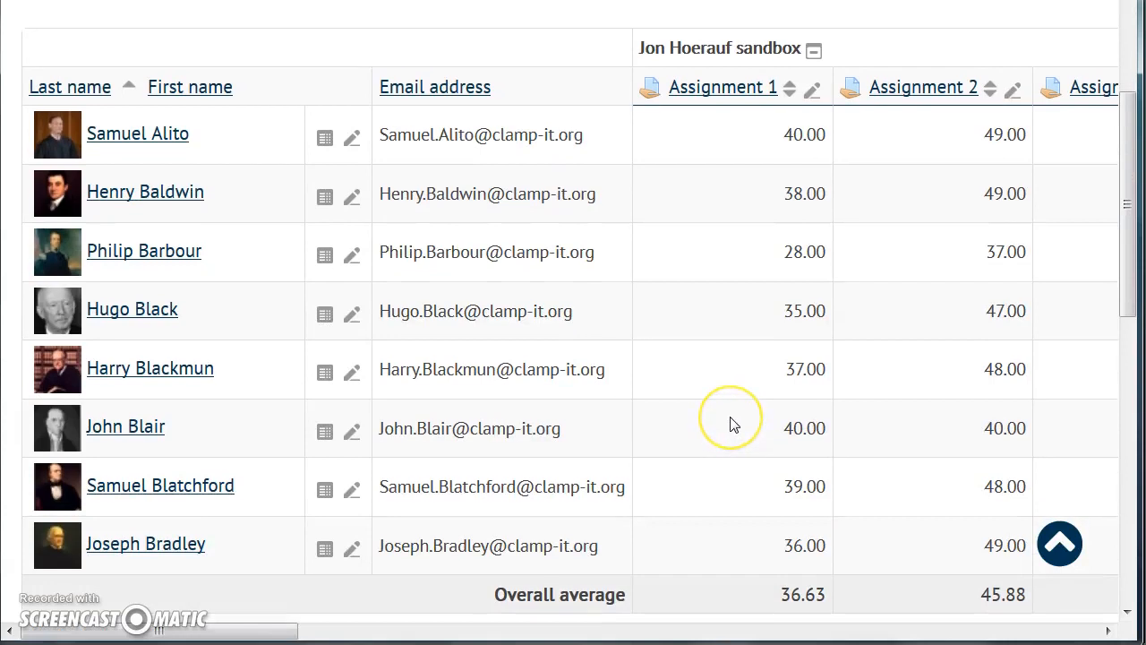
drag(265, 627, 1069, 609)
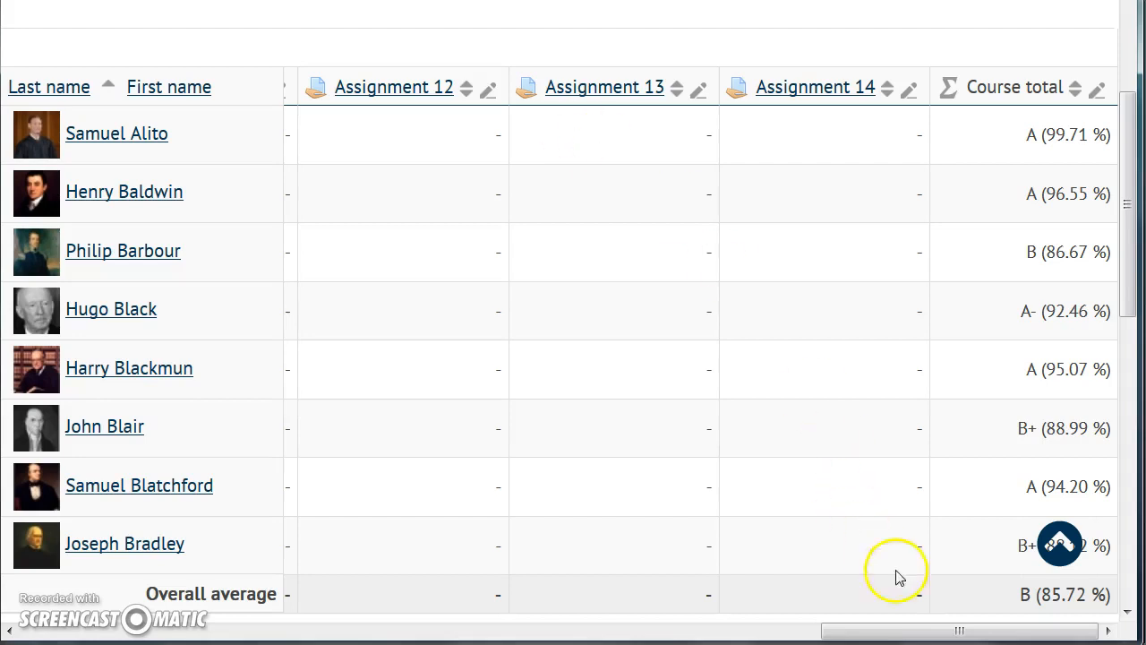
drag(955, 634, 500, 631)
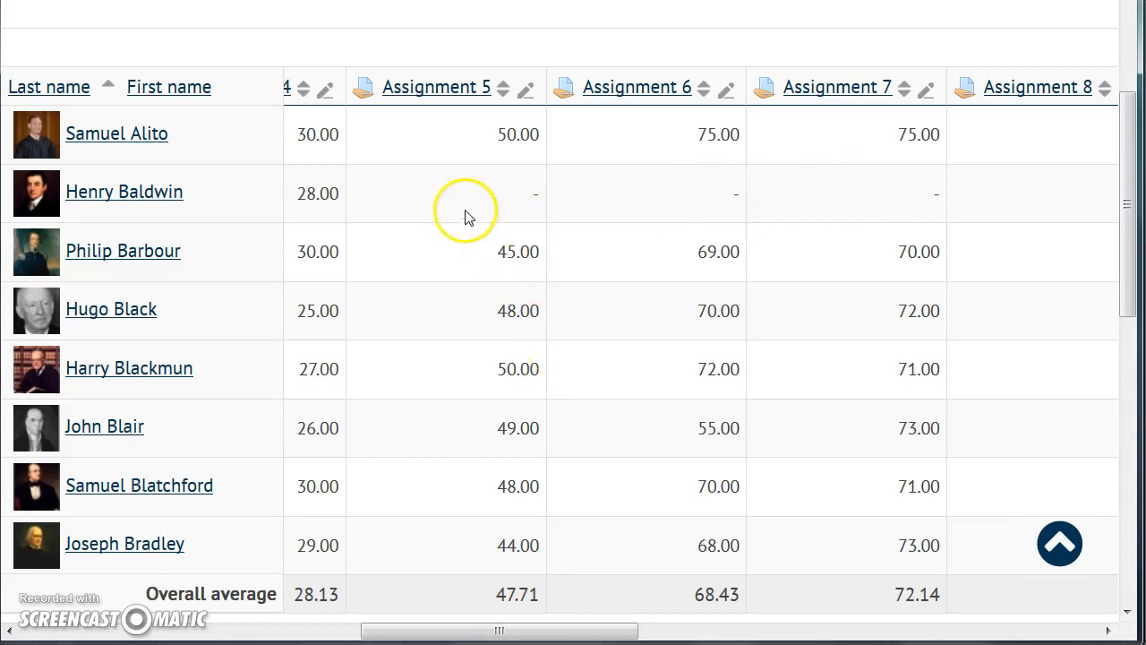
click(887, 181)
click(844, 171)
drag(606, 630, 266, 630)
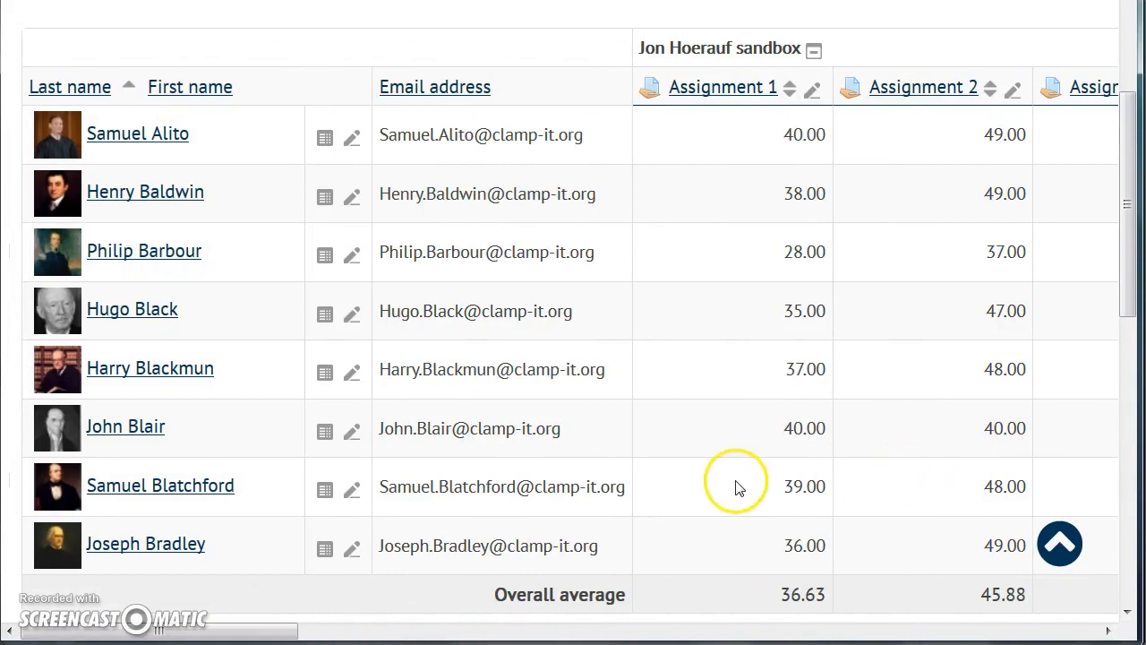
- Turn on grade editing and enter 0 for the second listed student in Assignments 5, 6 and 7
scroll(736, 488, up, 6)
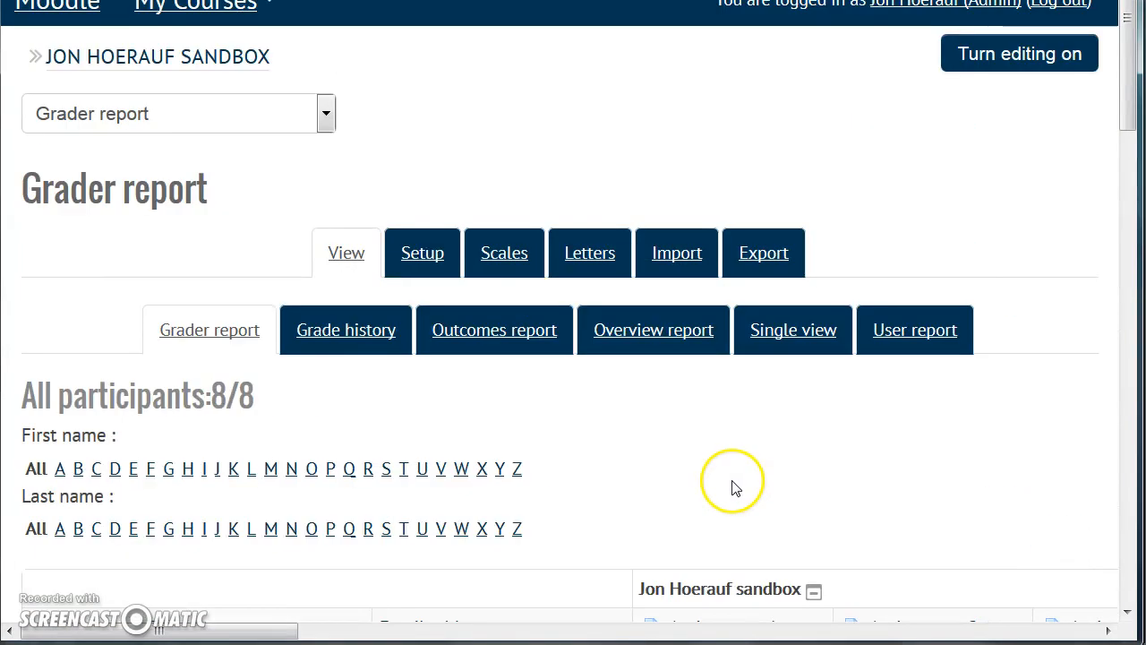
click(1019, 64)
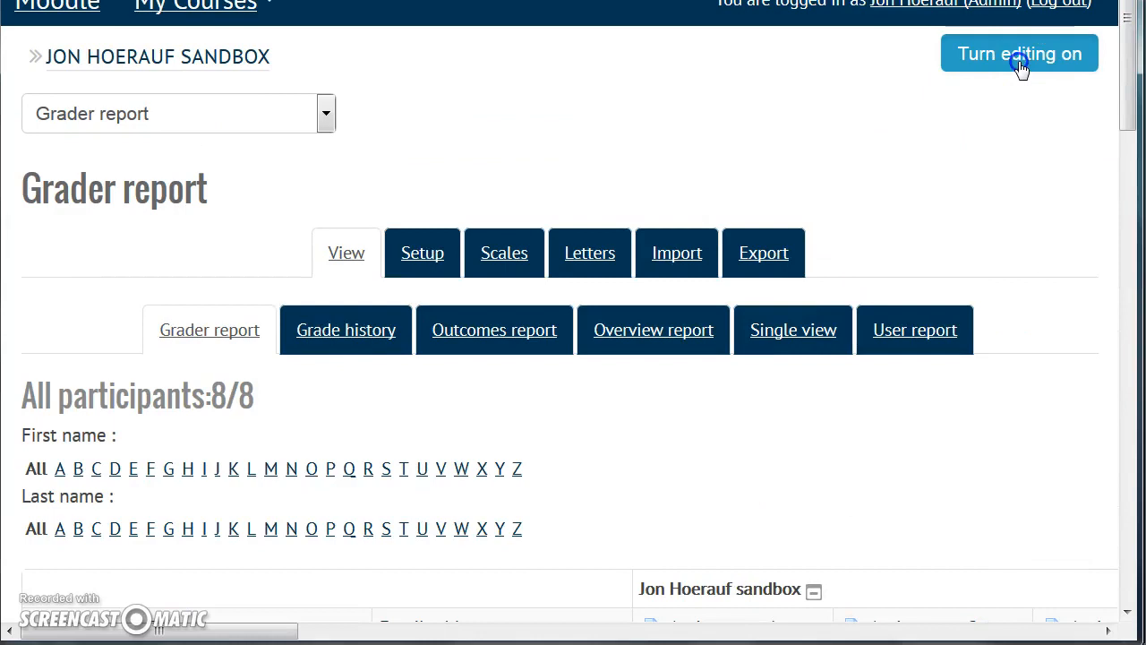
scroll(819, 376, down, 3)
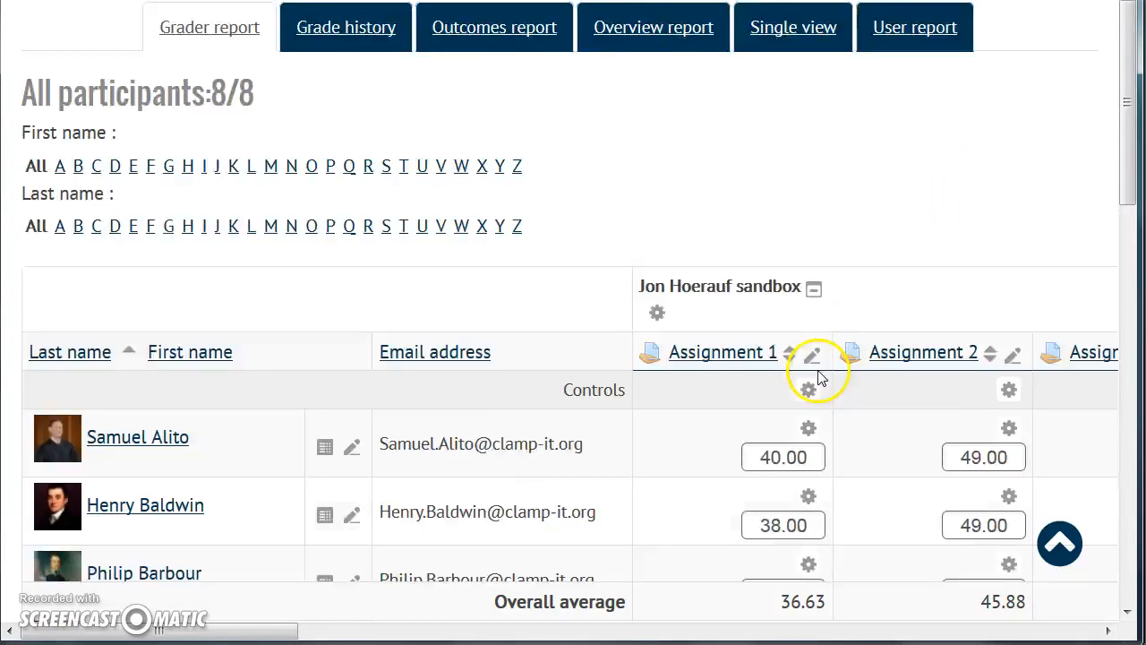
scroll(818, 376, down, 3)
drag(266, 635, 603, 621)
click(508, 253)
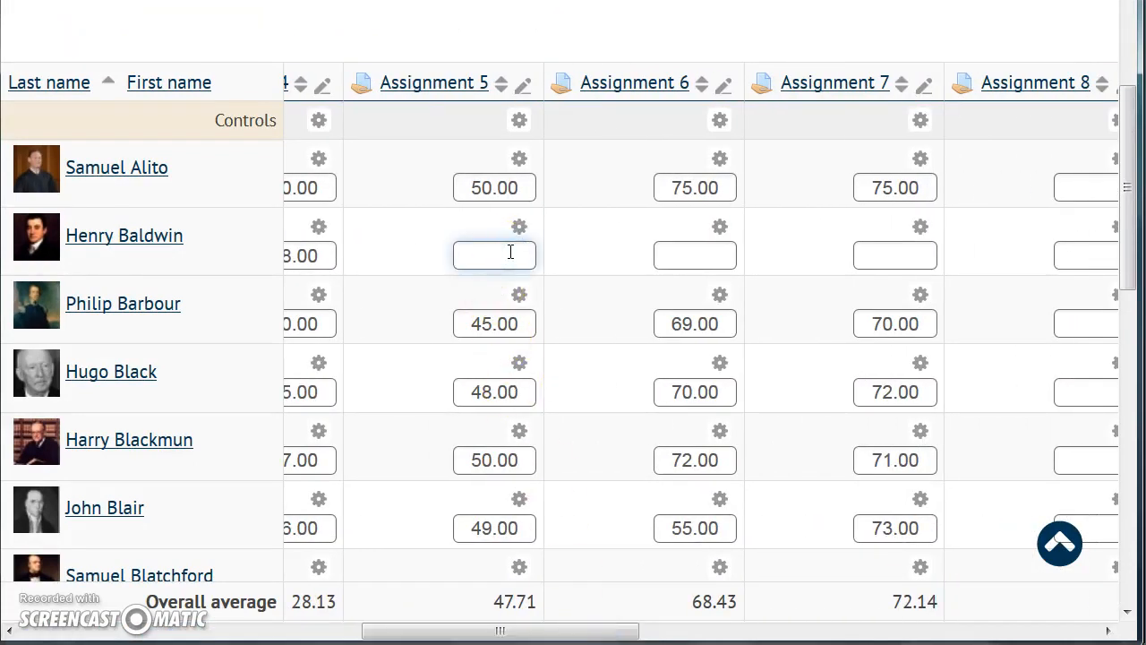
text(0)
click(703, 255)
text(0)
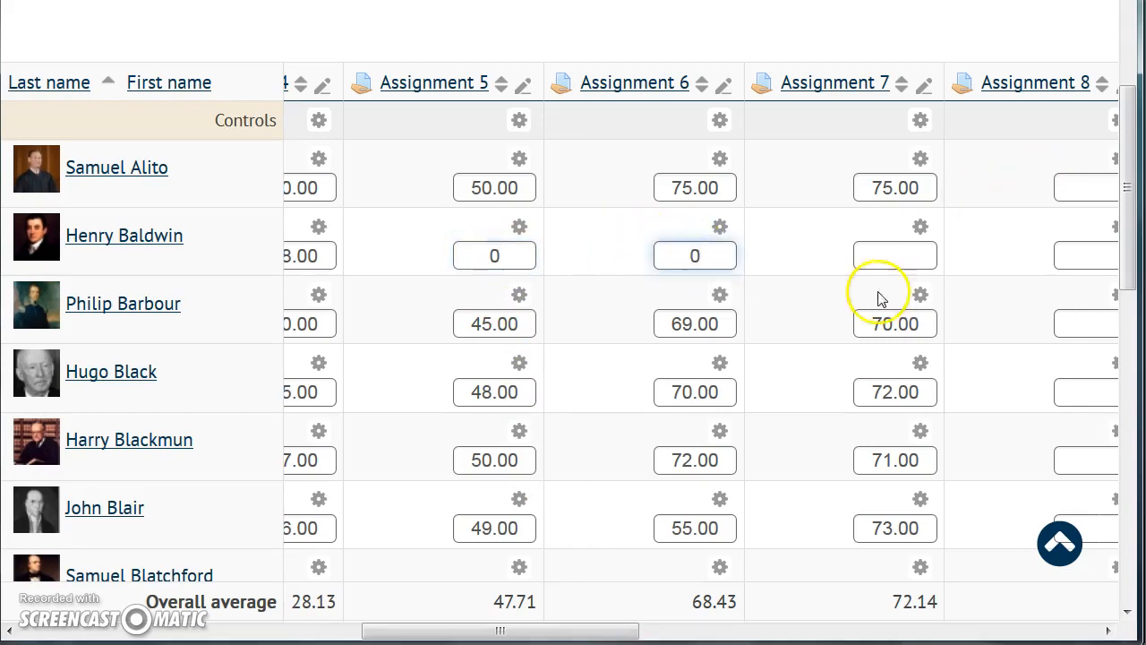
click(887, 260)
text(0)
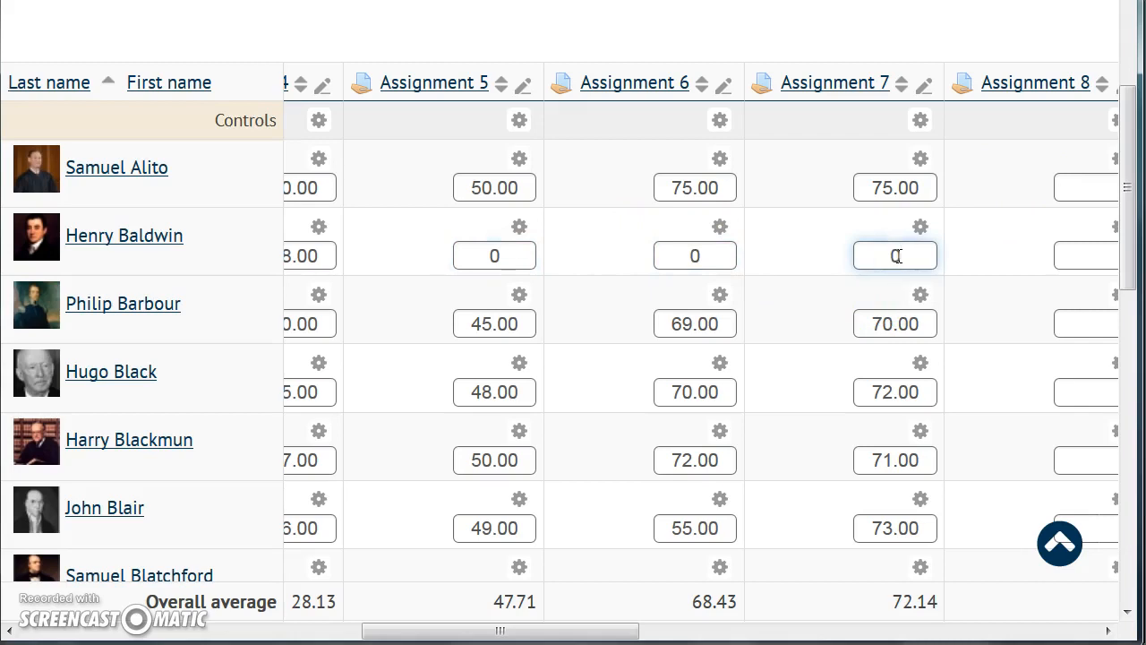
- Save the grade changes and turn editing off in the grader report
drag(379, 631, 115, 576)
scroll(141, 549, down, 5)
click(99, 367)
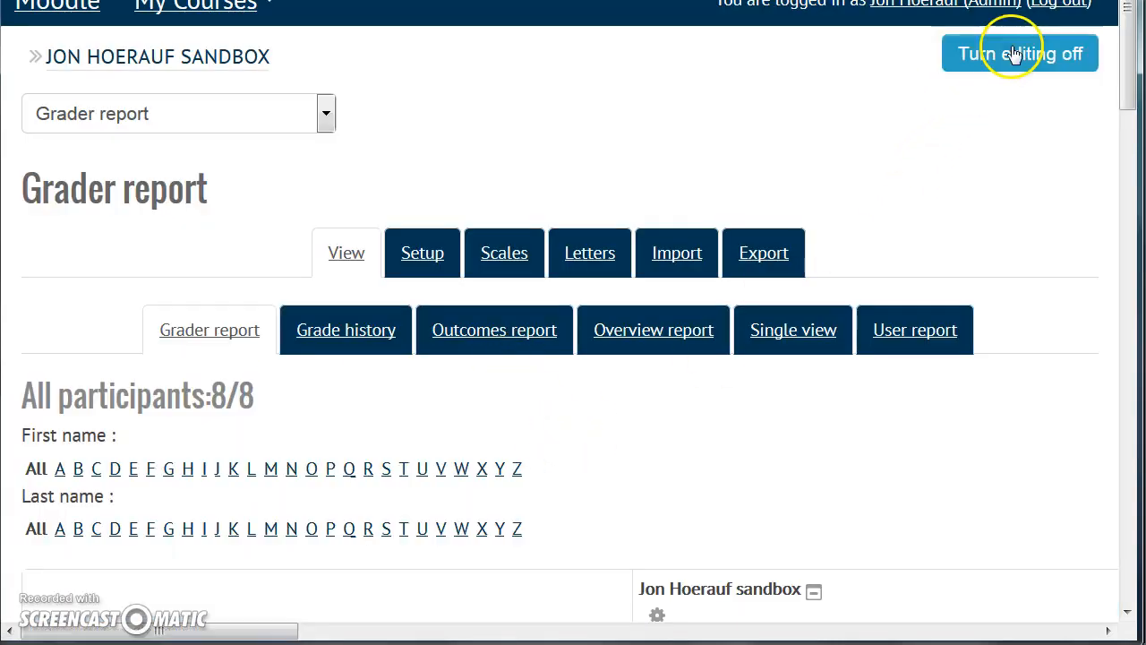
click(1014, 54)
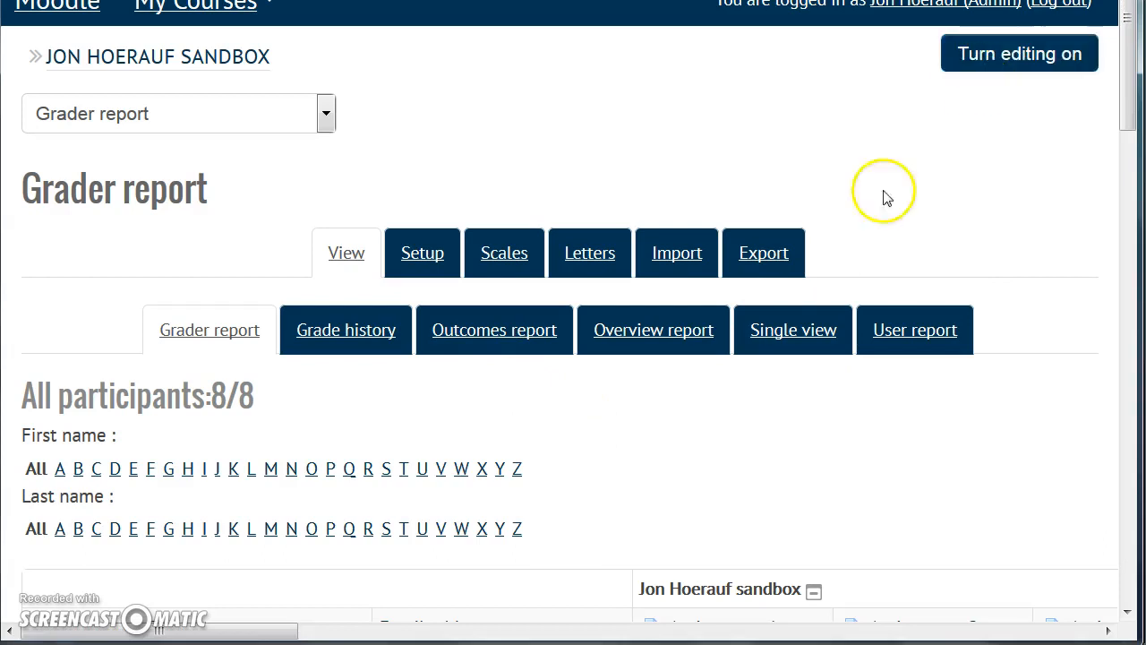
- Check the second student's Assignment 5 to 7 grades and course total in the grader report
scroll(688, 412, down, 4)
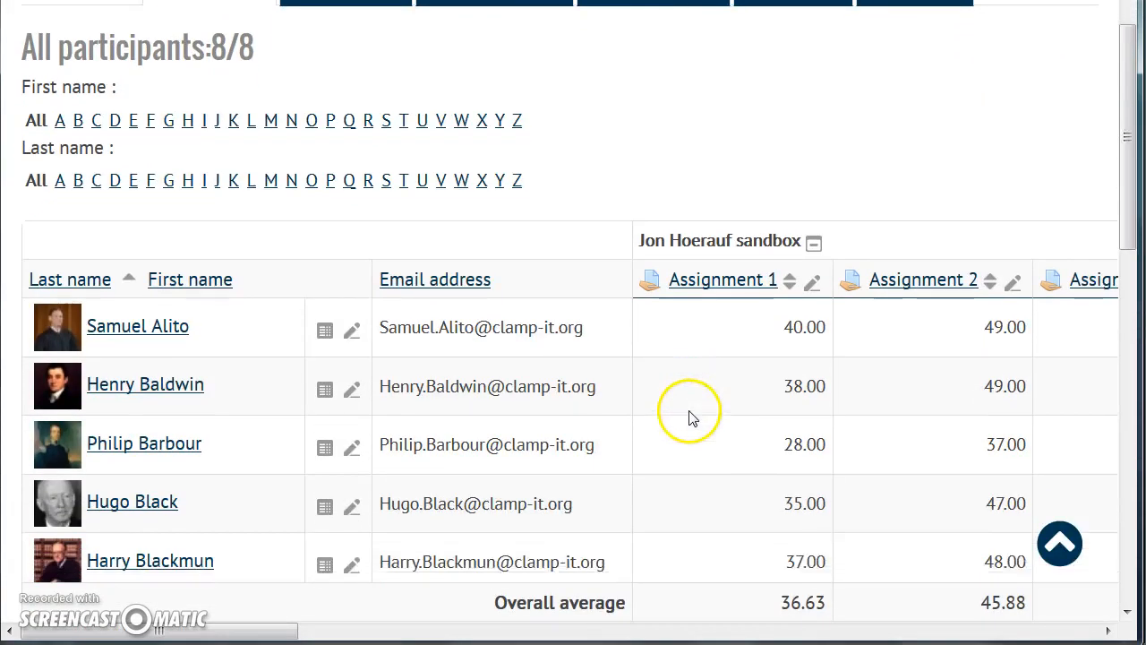
drag(269, 634, 567, 626)
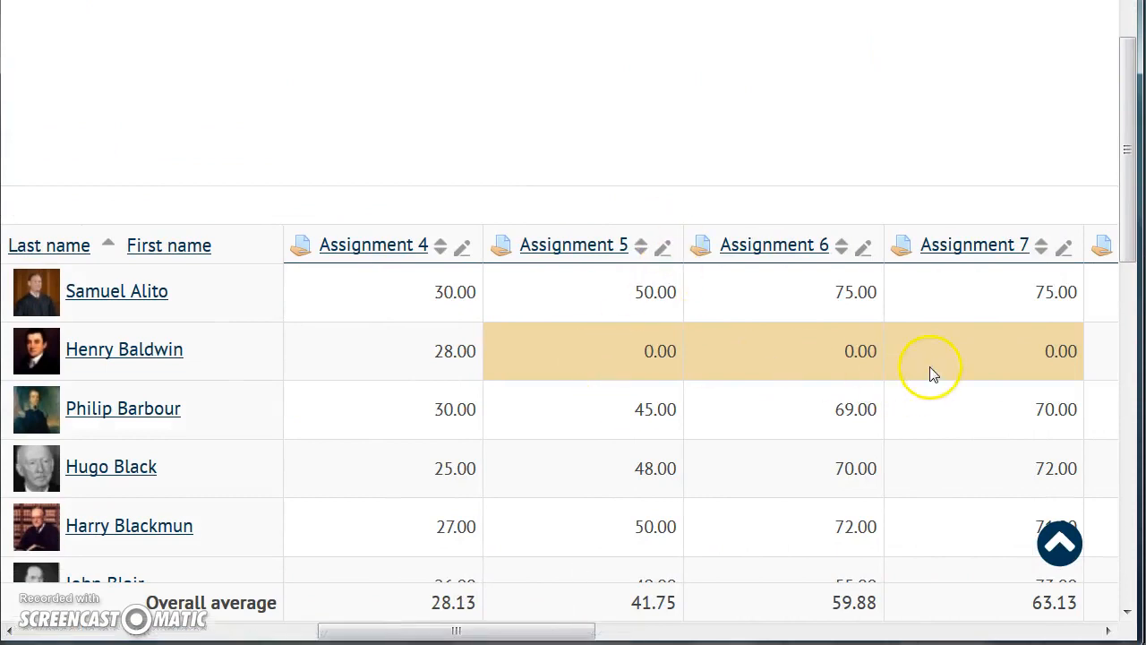
drag(368, 629, 963, 598)
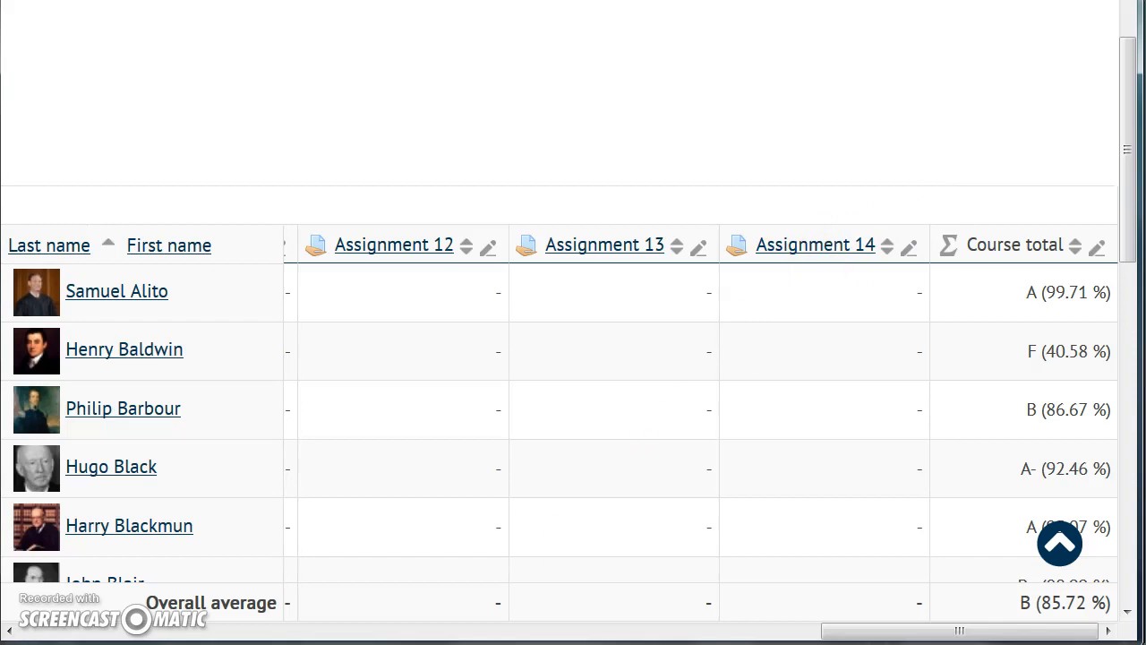
drag(852, 631, 310, 627)
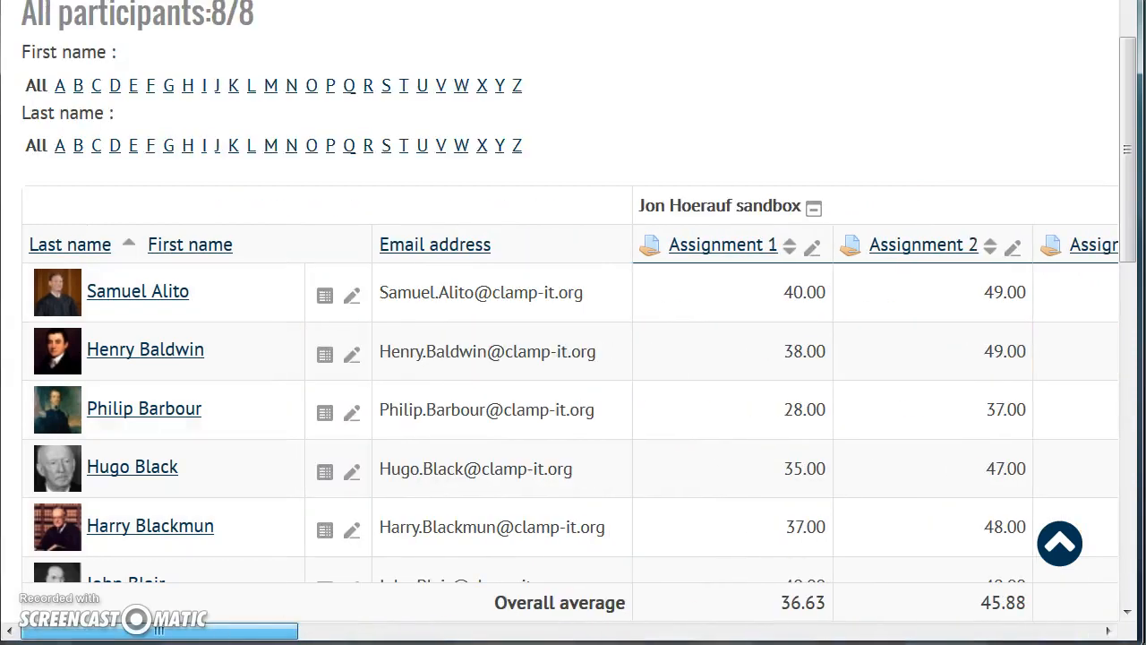
- Open the gradebook setup for categories and items and review the listed assignments, weights and maximum grades
scroll(315, 600, up, 5)
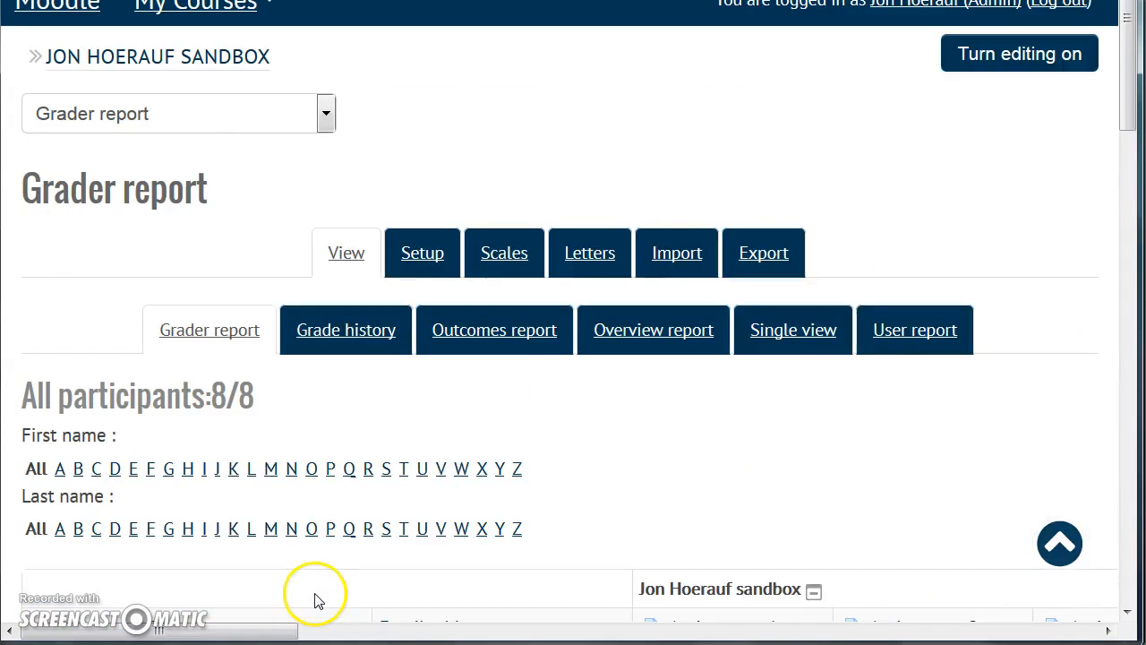
click(409, 253)
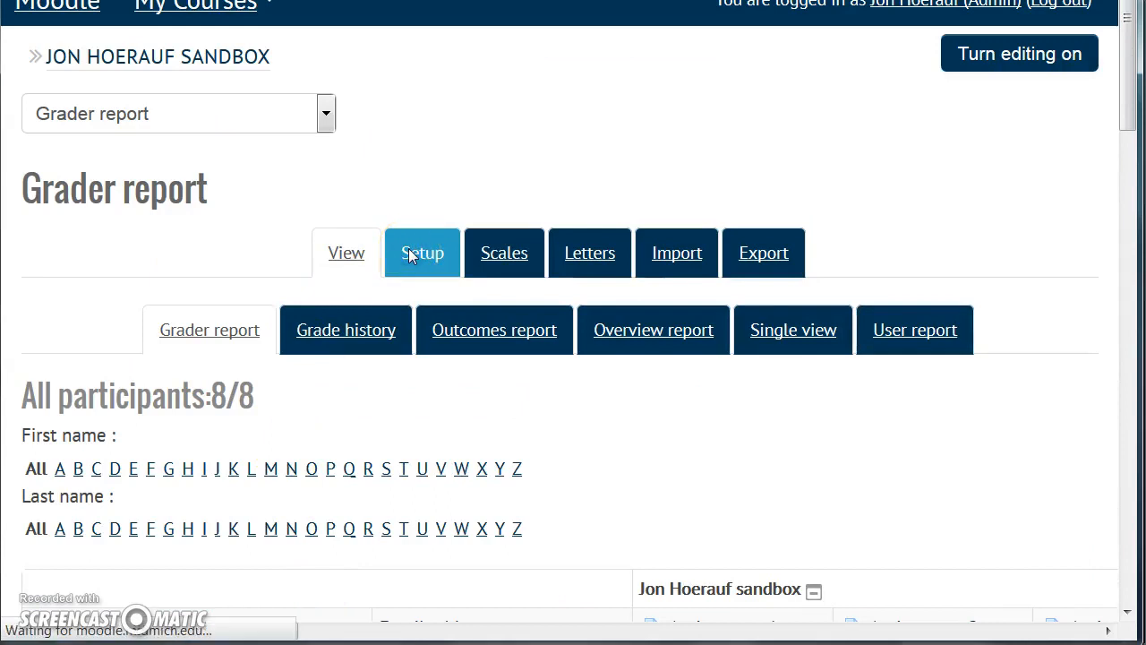
scroll(473, 388, down, 3)
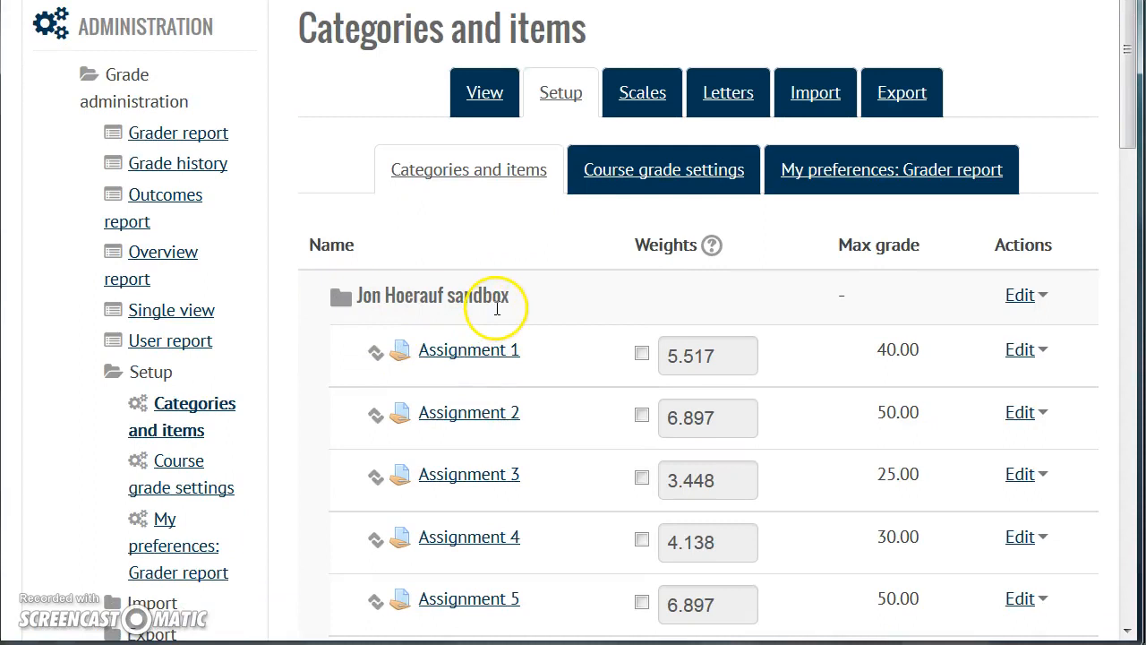
scroll(553, 471, down, 5)
scroll(548, 472, down, 3)
scroll(562, 486, up, 9)
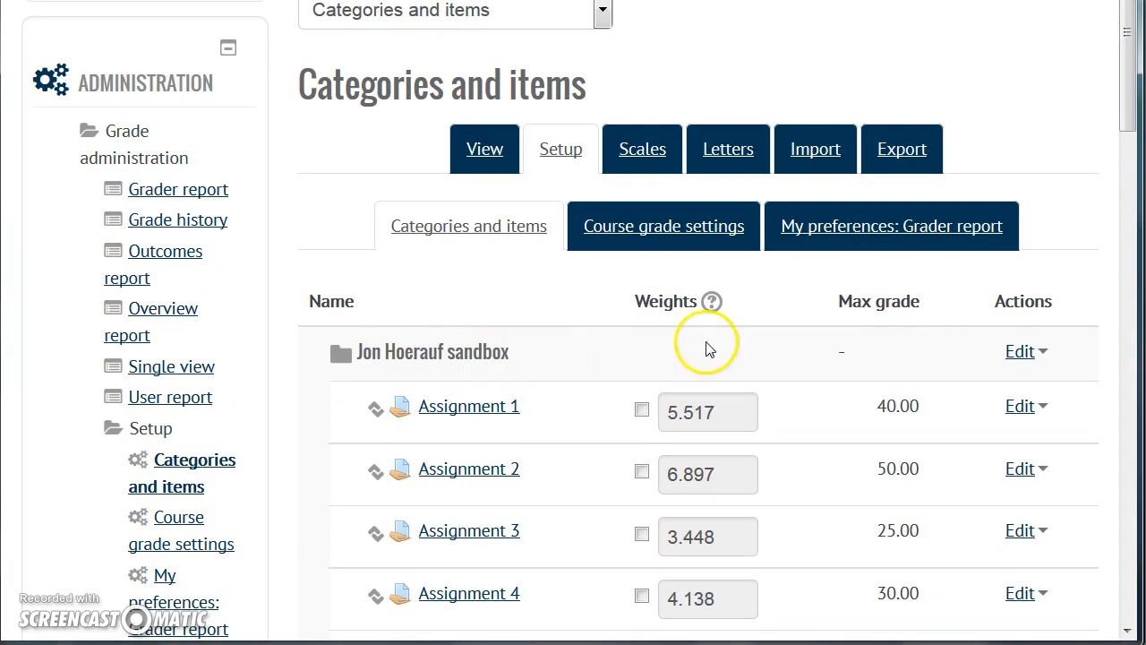
- Edit the course's top-level grade category to disable Exclude empty grades, and save the settings
click(1021, 354)
click(1047, 392)
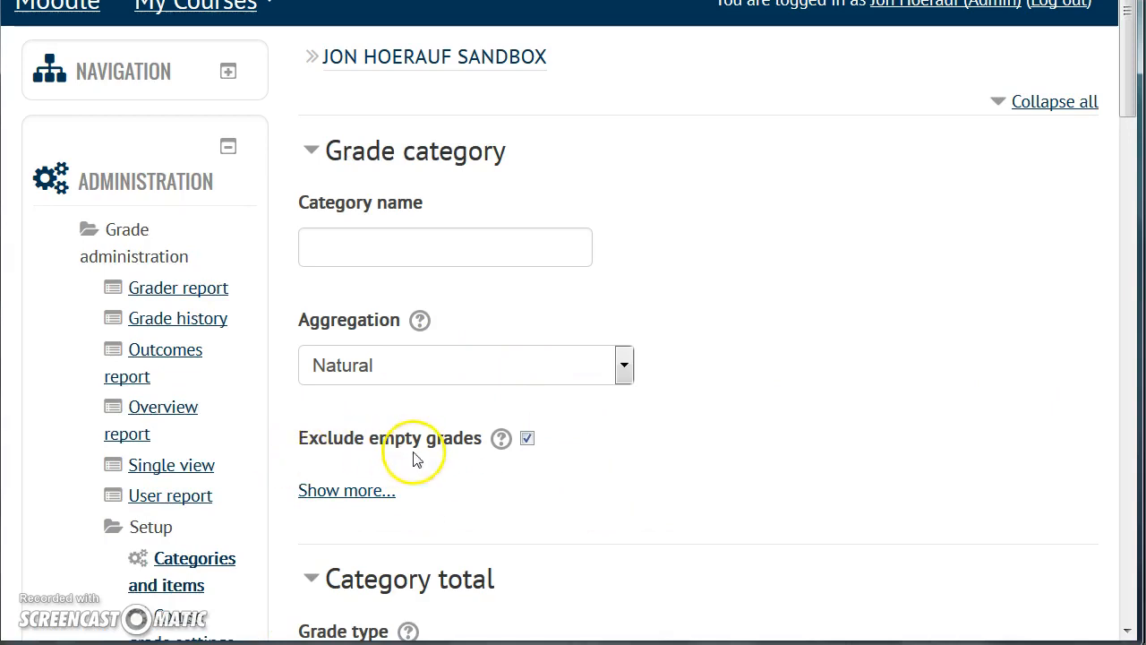
click(527, 444)
scroll(649, 458, down, 10)
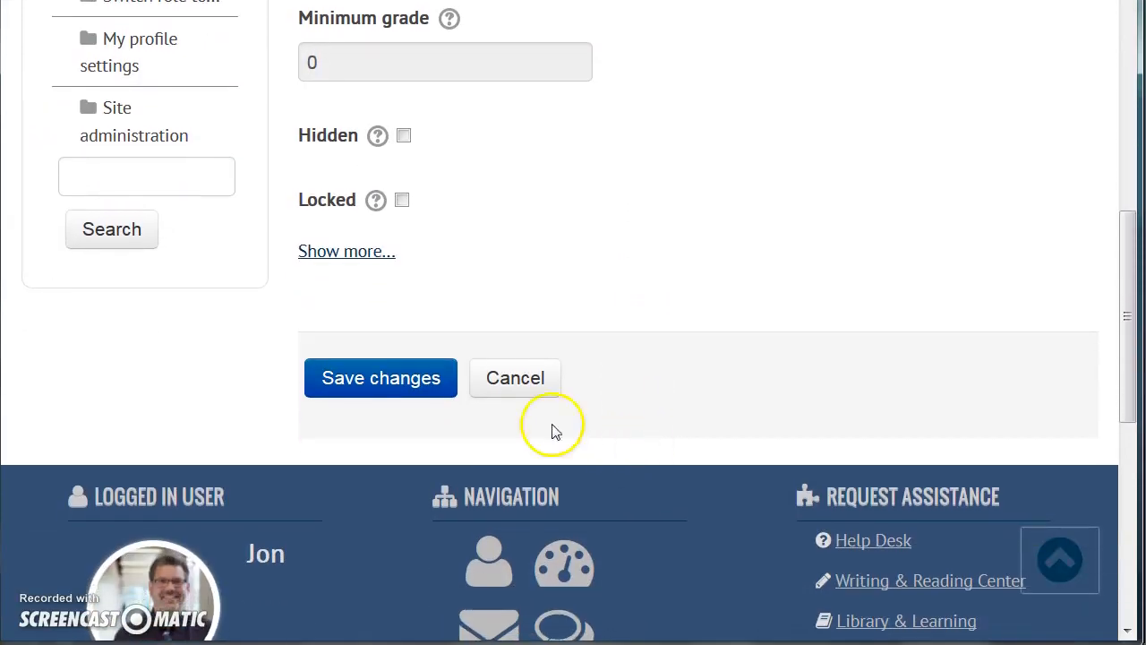
click(416, 385)
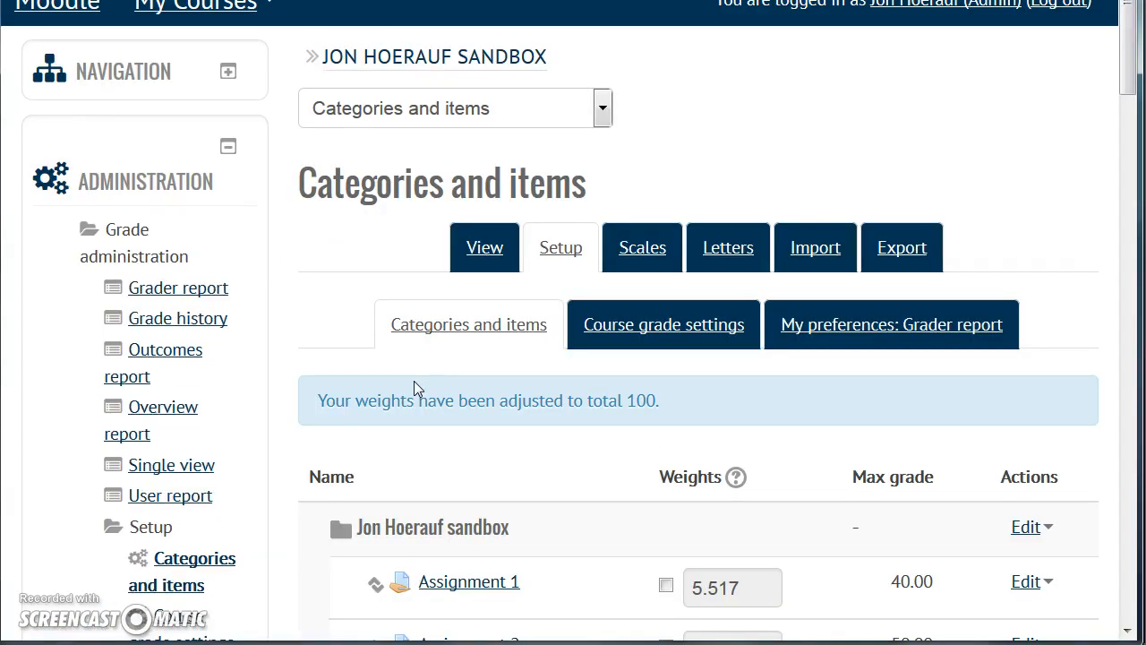
- Return to the grader report and check the students' course totals
click(475, 248)
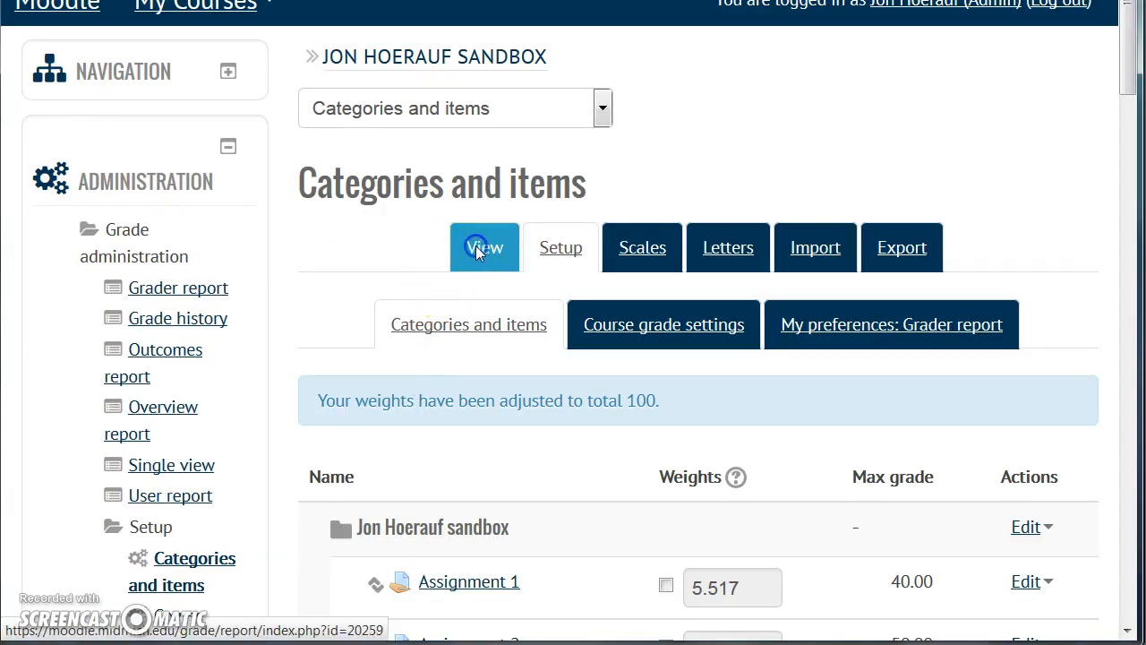
scroll(439, 457, down, 4)
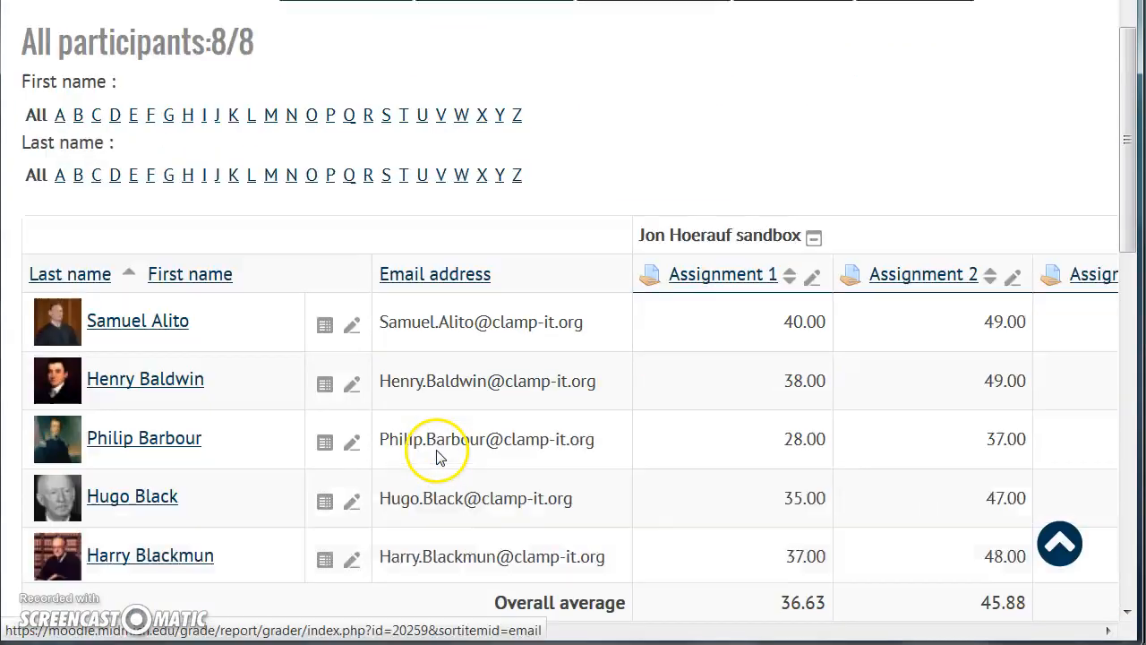
scroll(438, 457, down, 1)
drag(237, 627, 1083, 581)
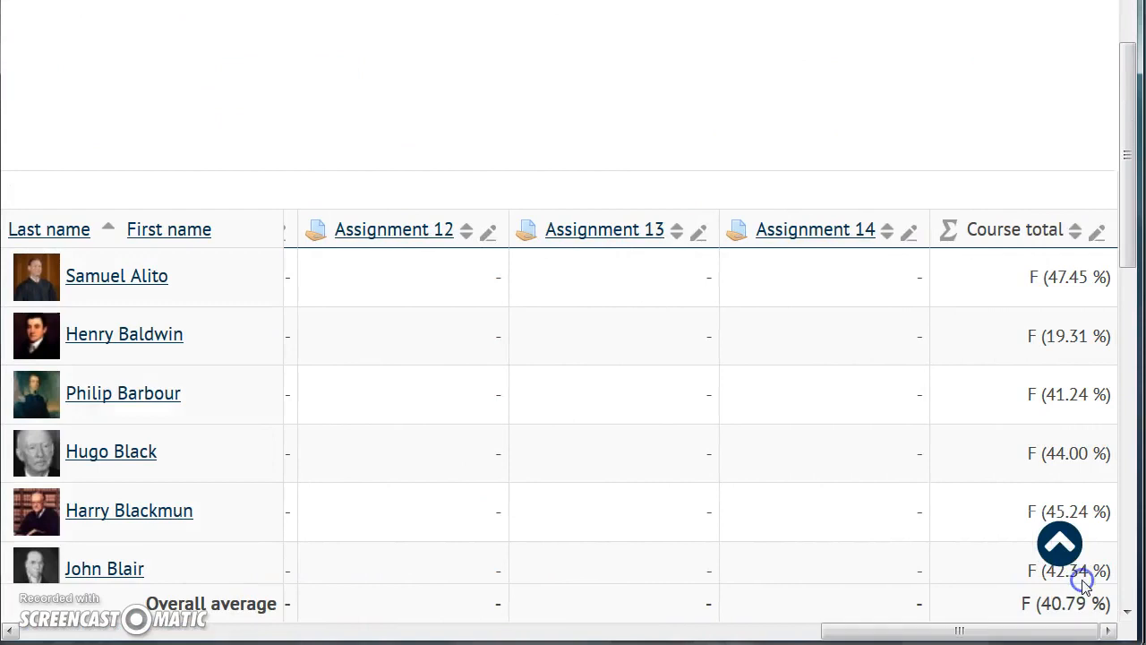